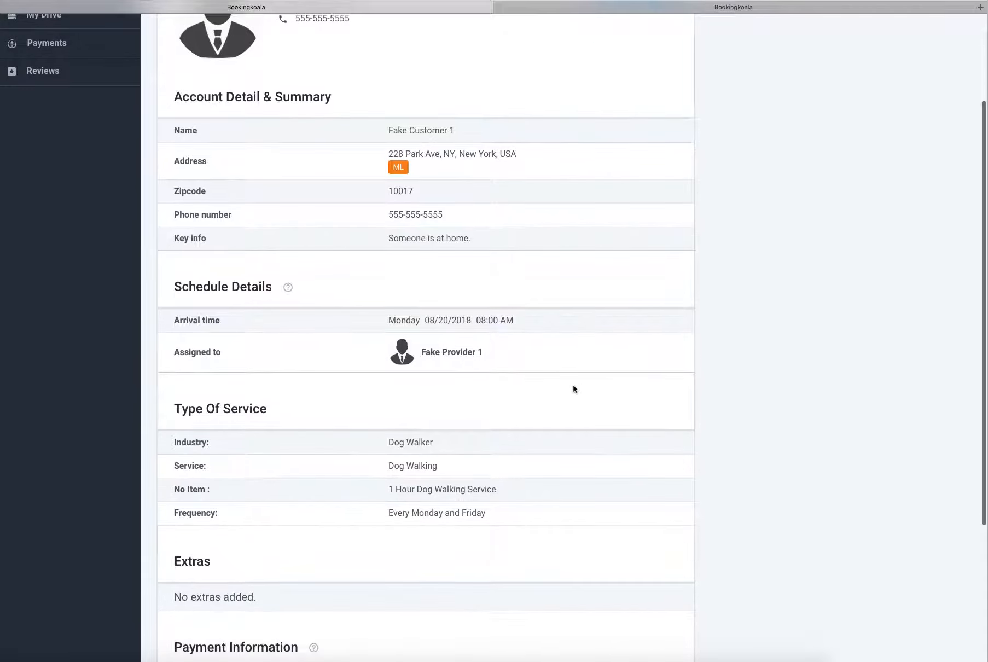
# - Review the customer's booking details in the provider portal, and switch to the customer booking form
pyautogui.scroll(5, 574, 389)
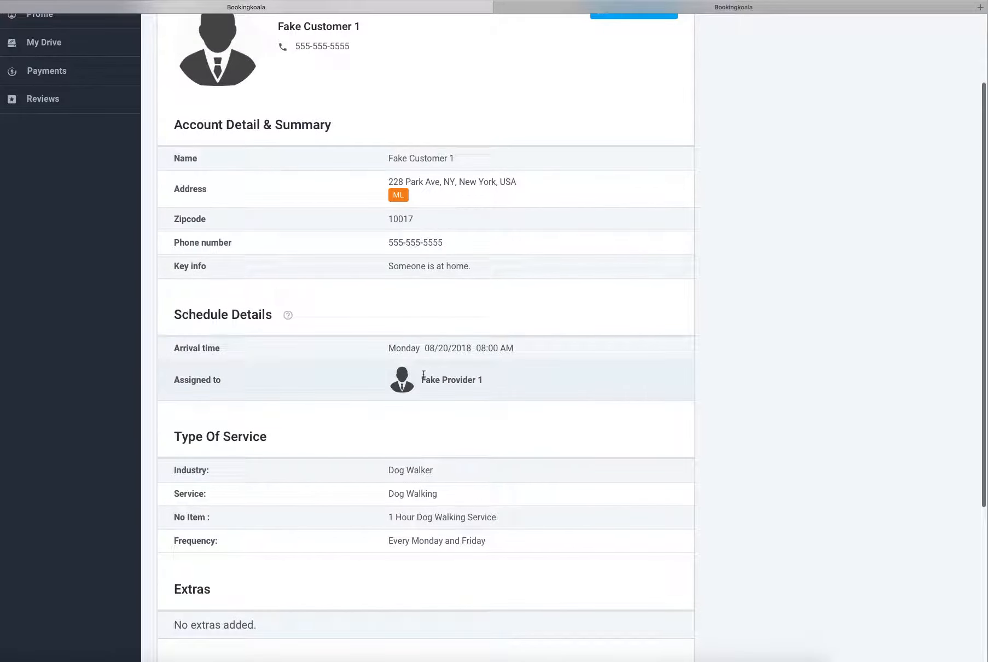
pyautogui.scroll(2, 525, 336)
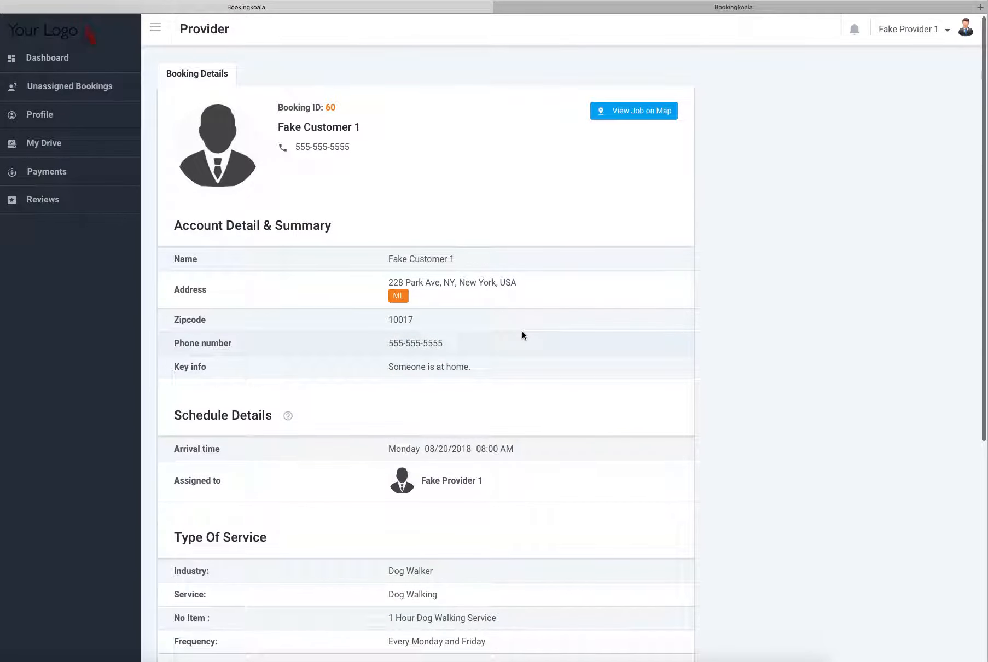
pyautogui.click(618, 8)
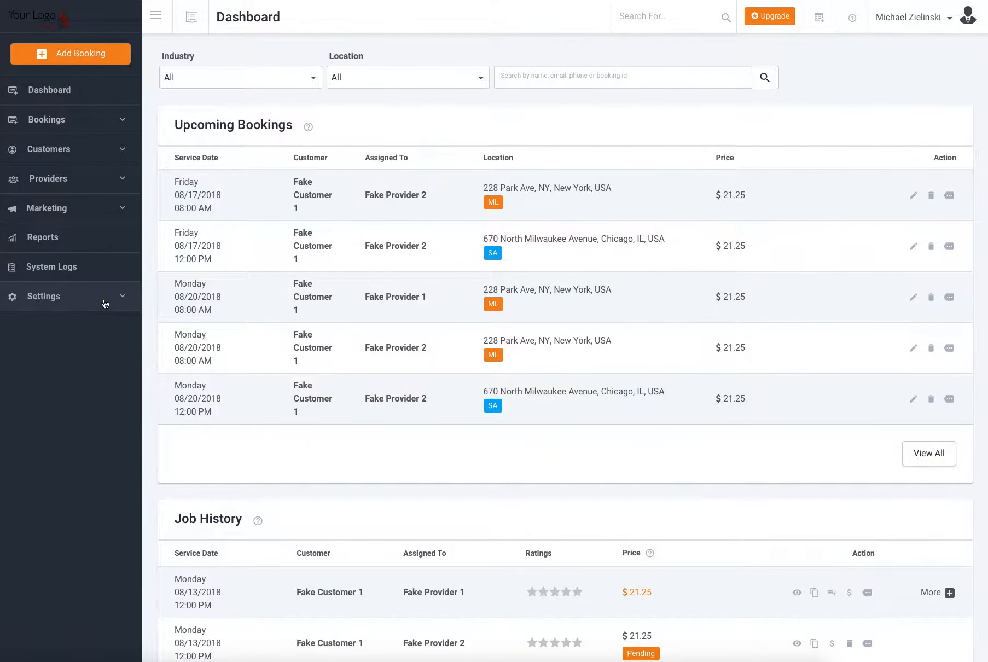
# - In the admin site, open the Form Settings of the Dog Walker industry and bring up a form's settings for editing
pyautogui.click(104, 301)
pyautogui.moveTo(110, 318)
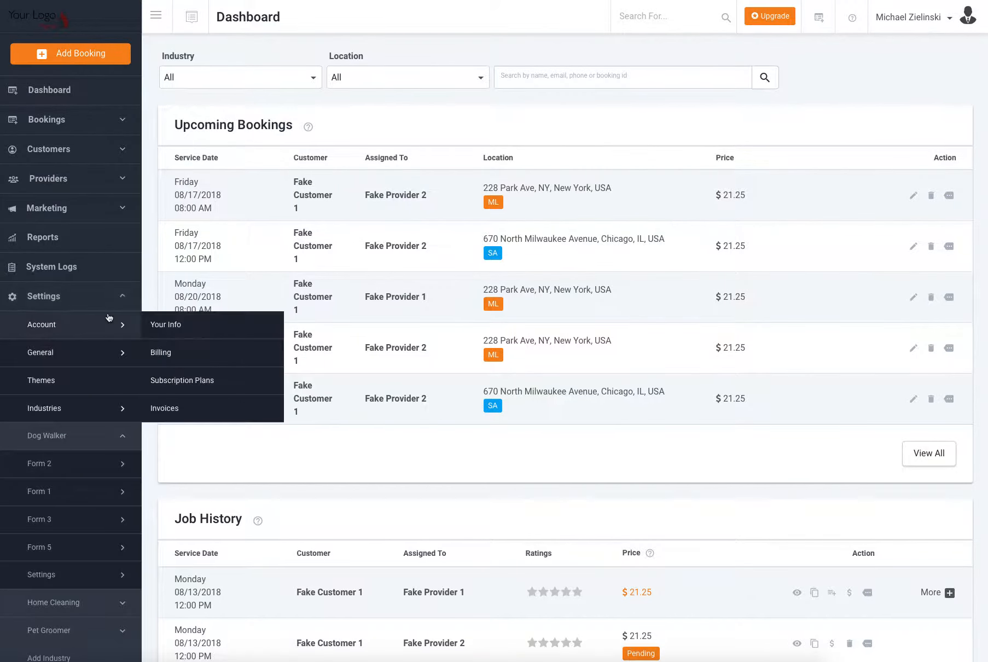
pyautogui.scroll(-2, 109, 317)
pyautogui.moveTo(89, 430)
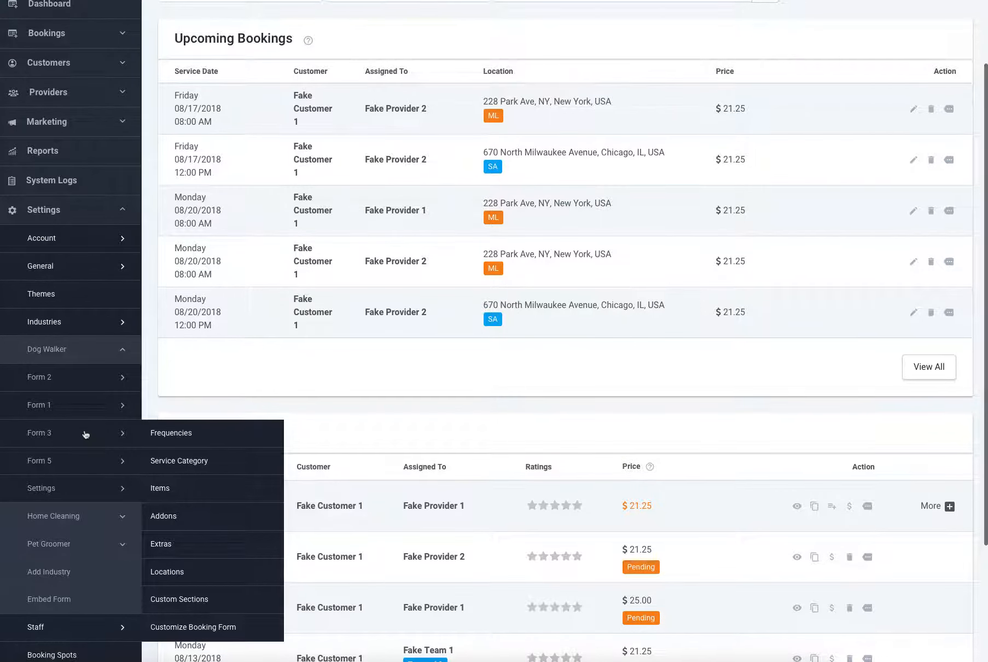
pyautogui.scroll(-1, 85, 434)
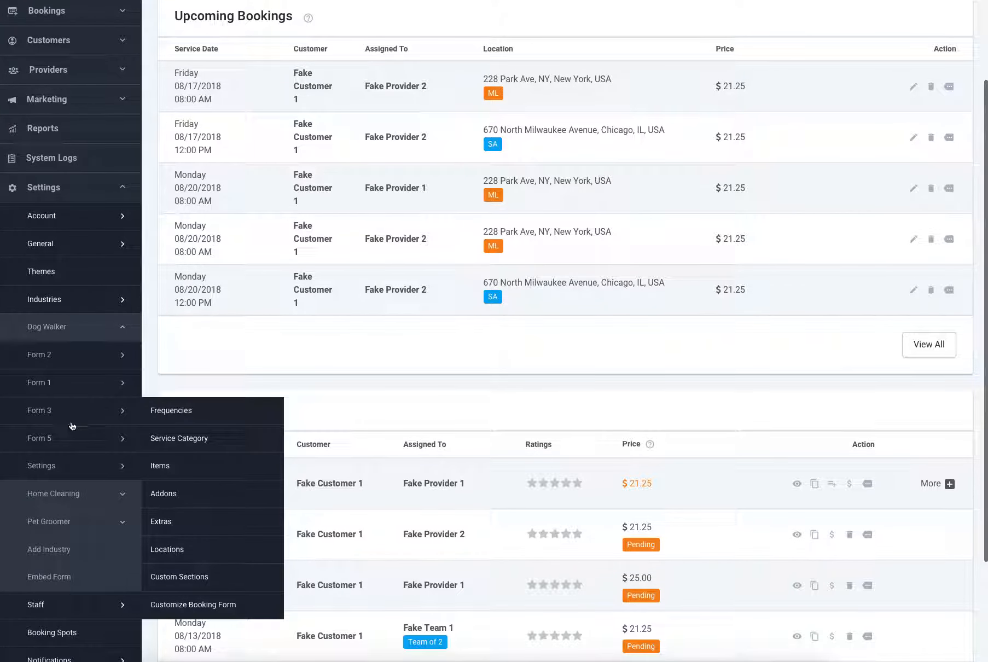
pyautogui.scroll(-1, 72, 426)
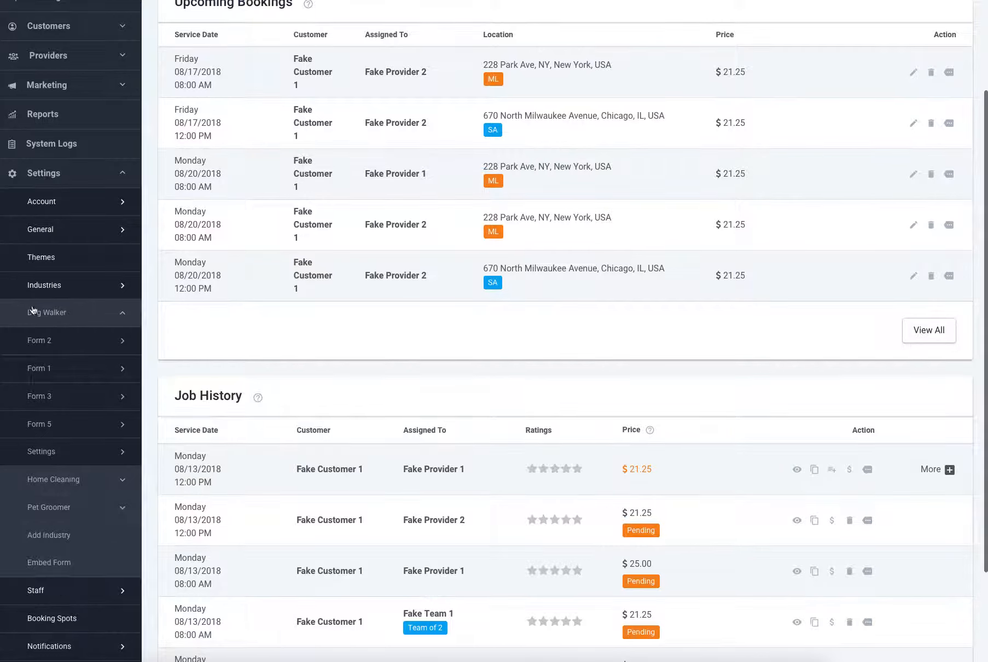
pyautogui.moveTo(53, 451)
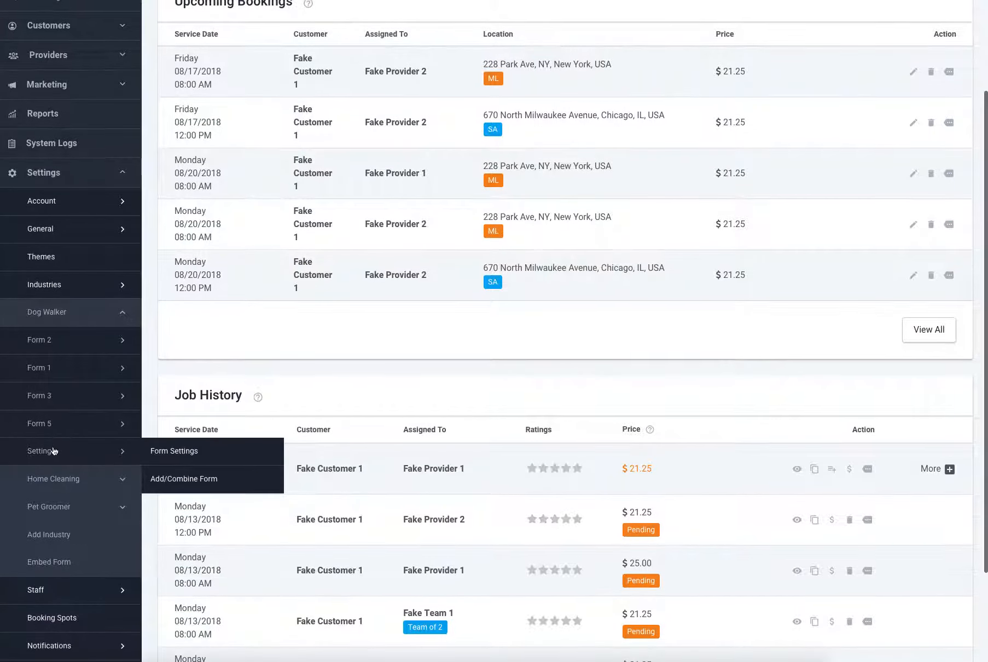
pyautogui.click(191, 459)
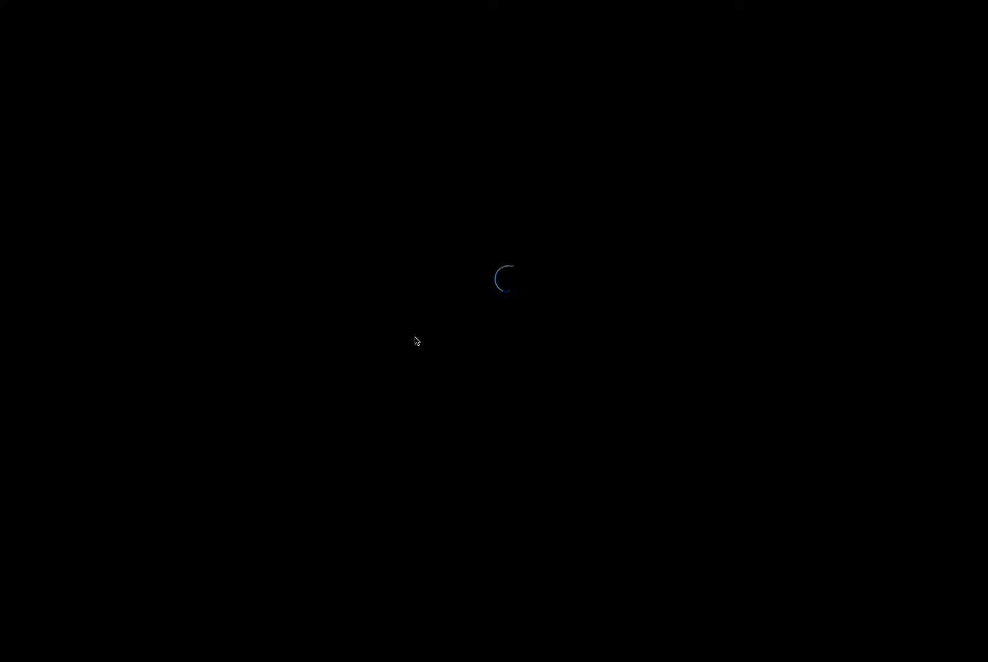
pyautogui.scroll(4, 853, 159)
pyautogui.click(931, 131)
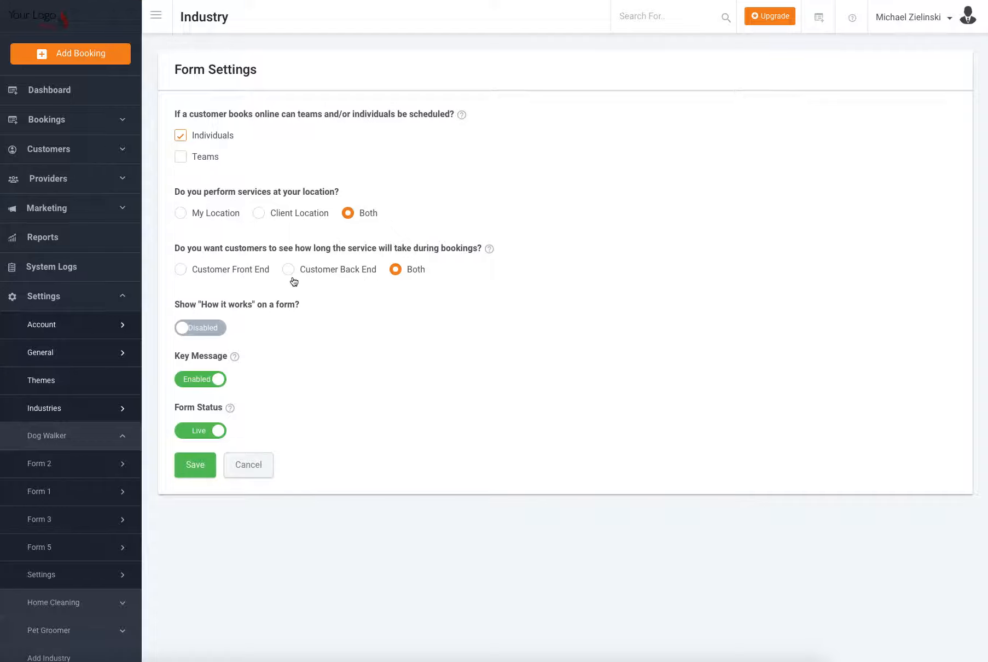
# - Open the Dog Walking service category of the Dog Walker industry's Form 2 for editing
pyautogui.moveTo(48, 477)
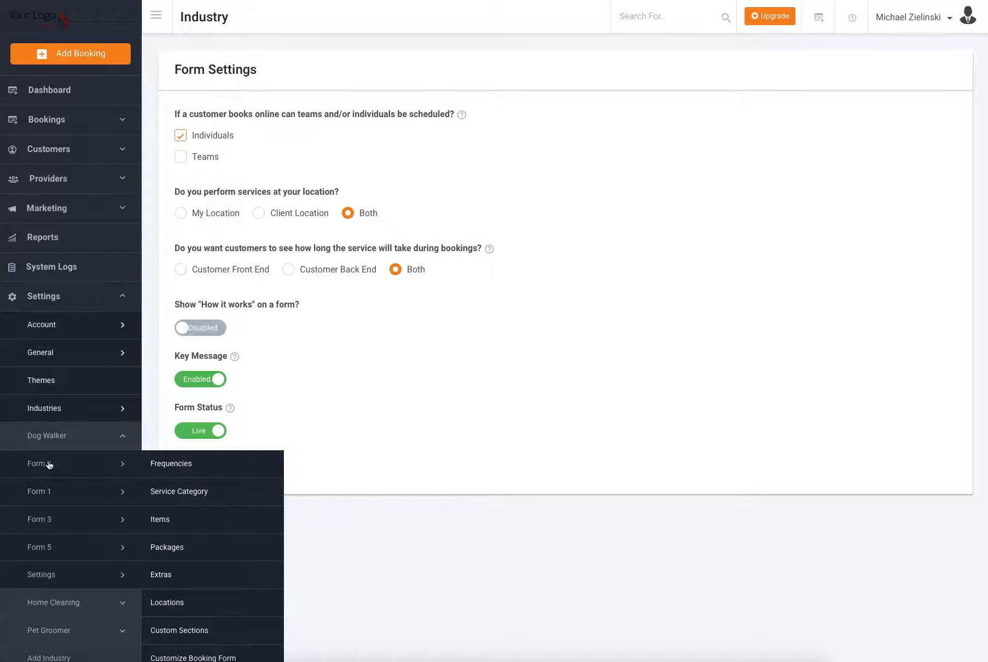
pyautogui.click(192, 488)
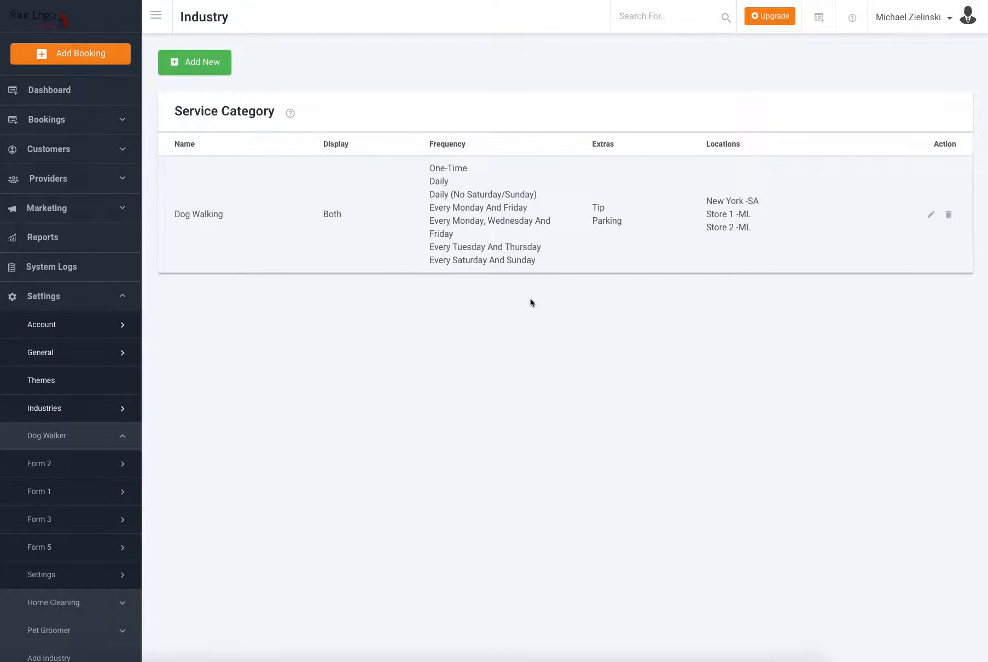
pyautogui.click(931, 215)
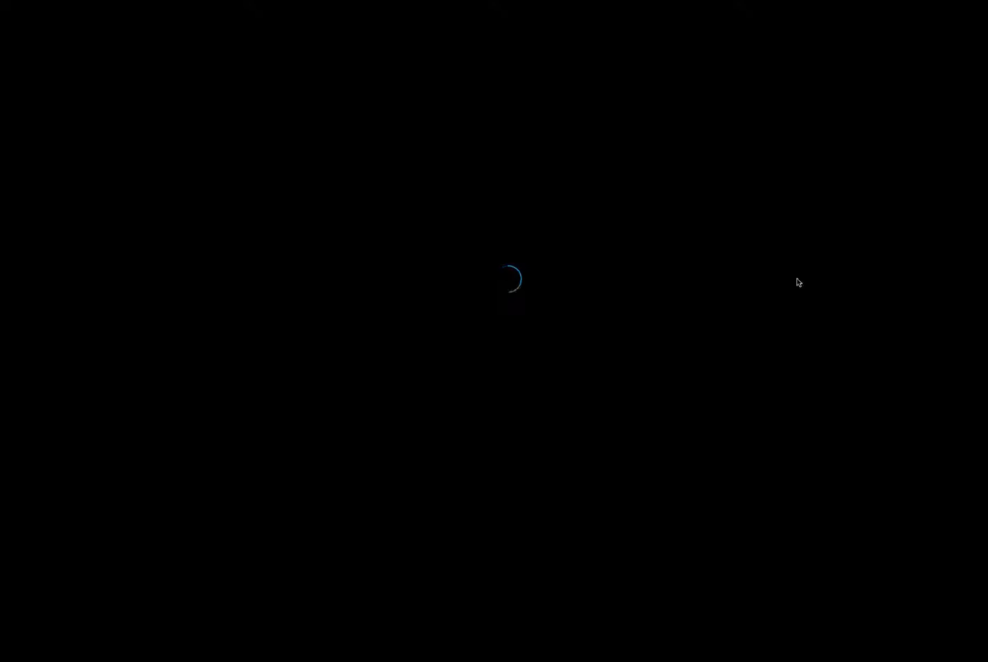
# - Examine the service category's display, service length, frequency and fee options
pyautogui.scroll(-2, 724, 295)
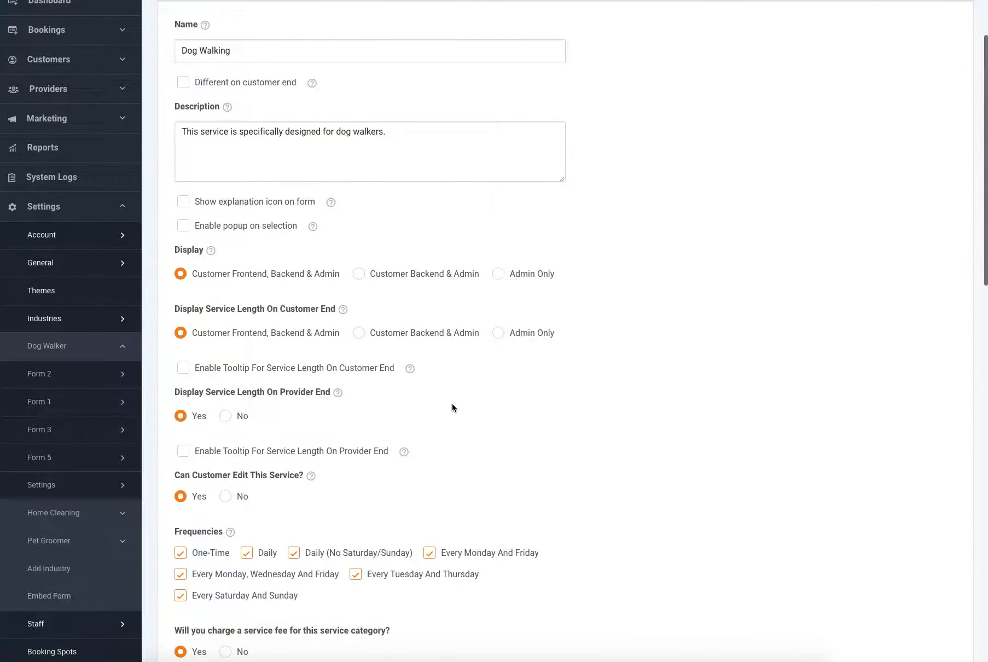
pyautogui.scroll(-1, 454, 410)
pyautogui.scroll(3, 228, 373)
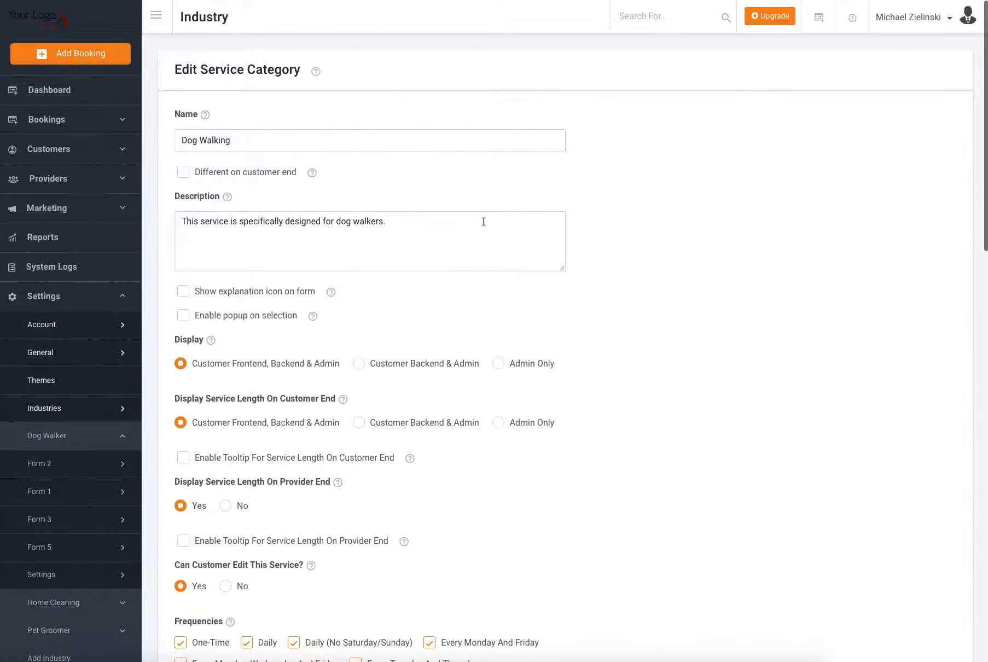
pyautogui.scroll(-2, 551, 346)
pyautogui.scroll(-3, 551, 346)
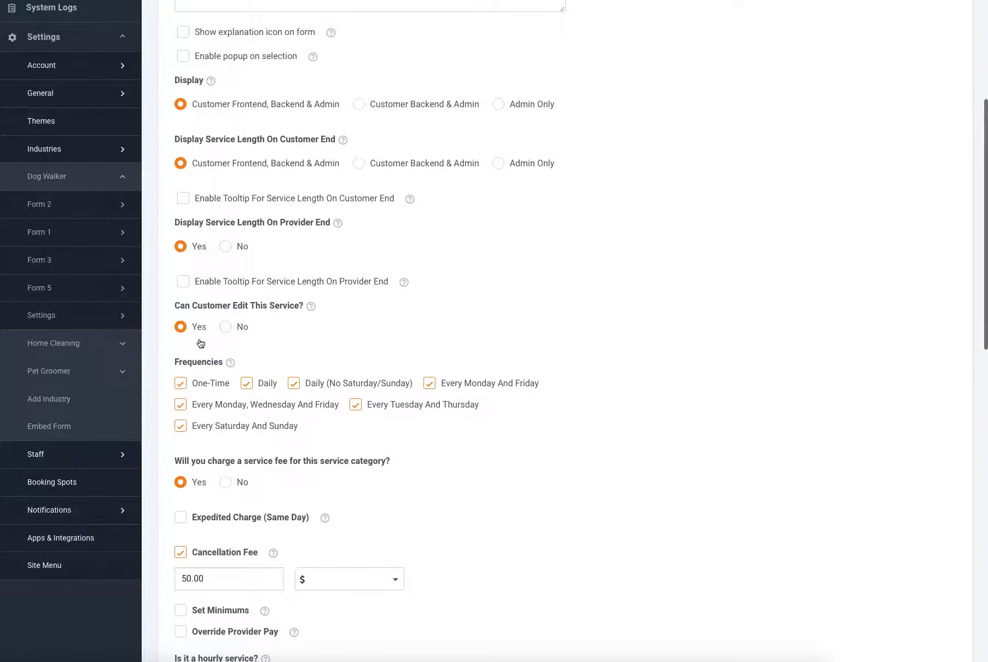
pyautogui.scroll(-1, 201, 346)
pyautogui.scroll(-1, 202, 324)
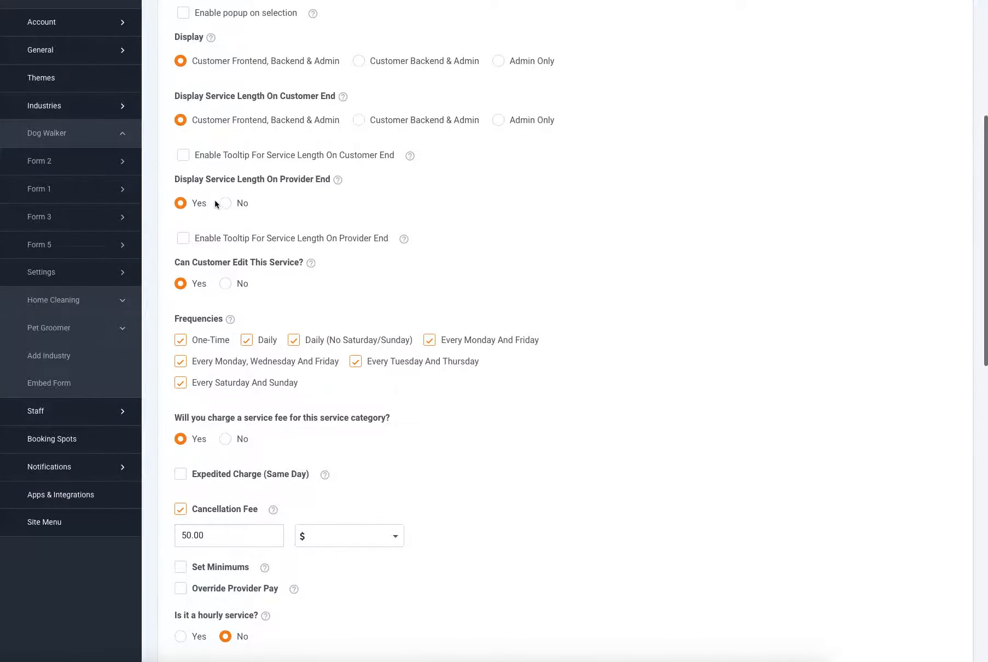
pyautogui.scroll(1, 215, 197)
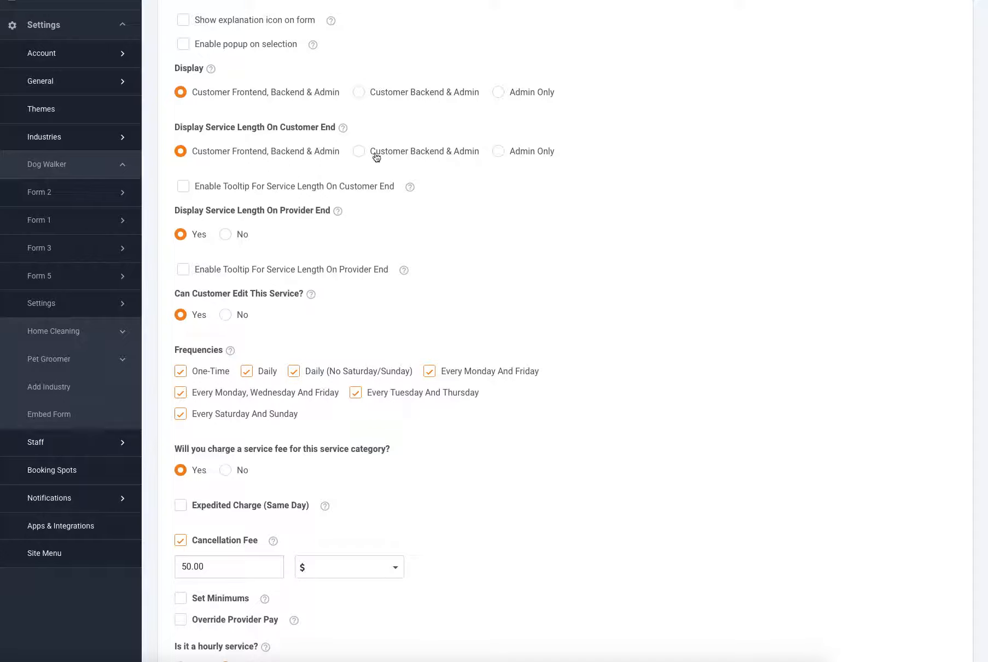
# - Enable the tooltip for service length on the customer end and set its text to "test"
pyautogui.click(184, 187)
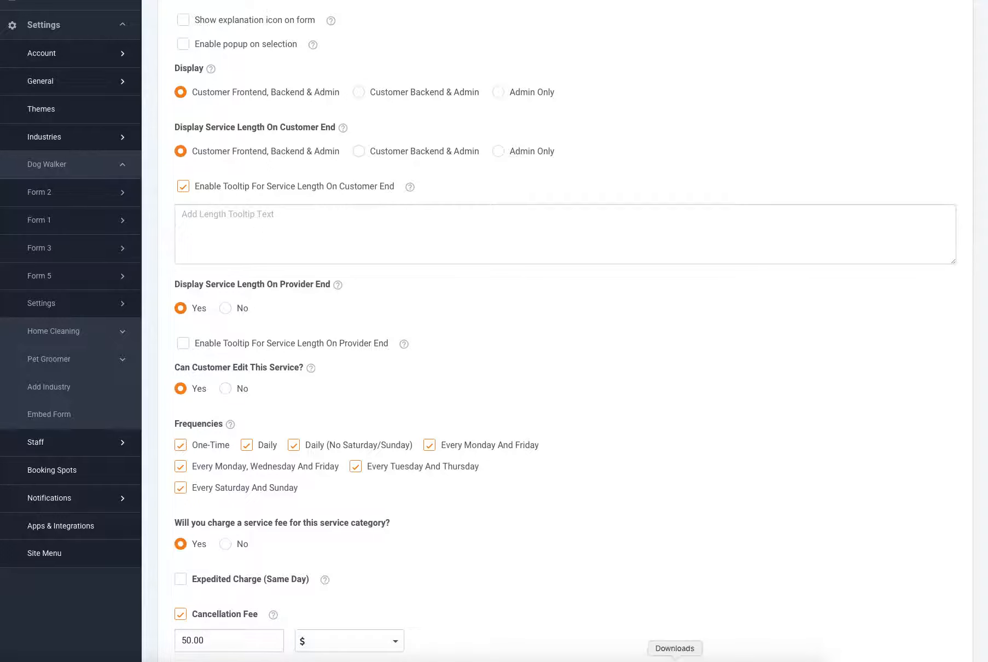
pyautogui.click(732, 658)
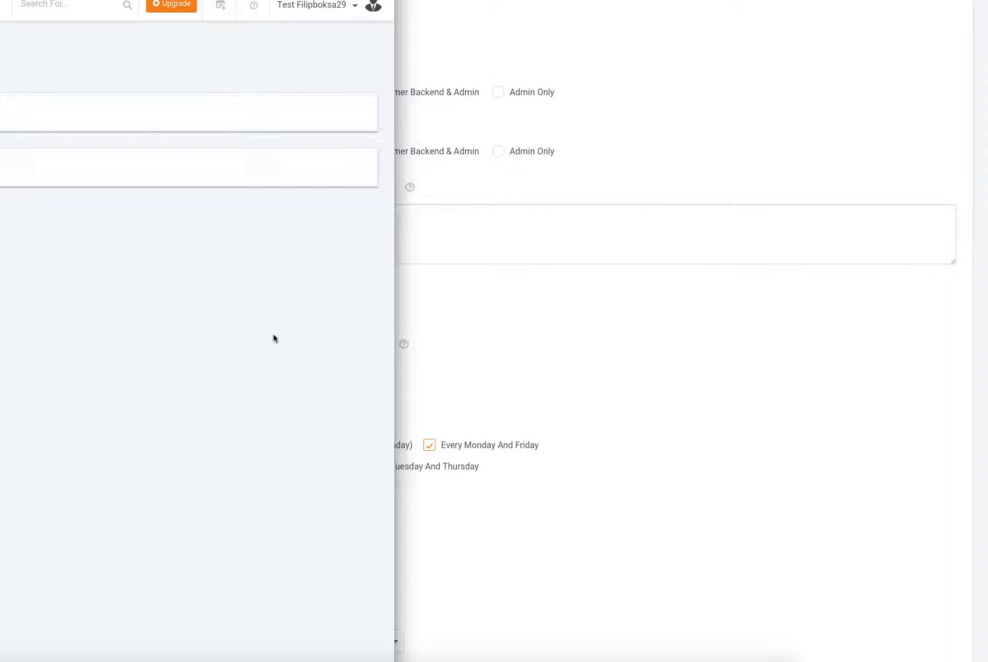
pyautogui.press('super+m')
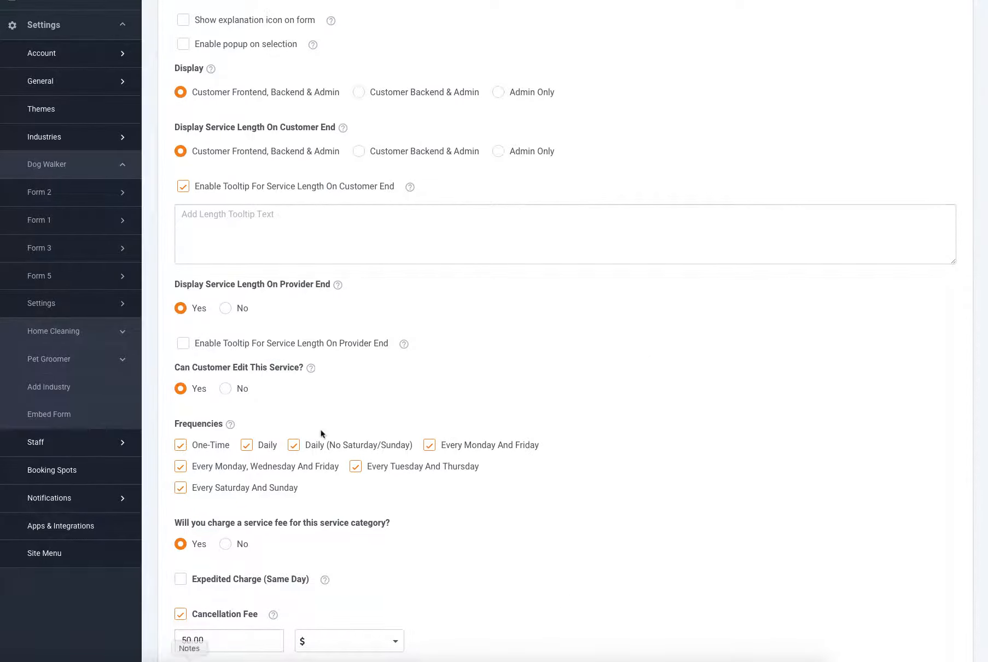
pyautogui.click(265, 225)
pyautogui.scroll(5, 275, 326)
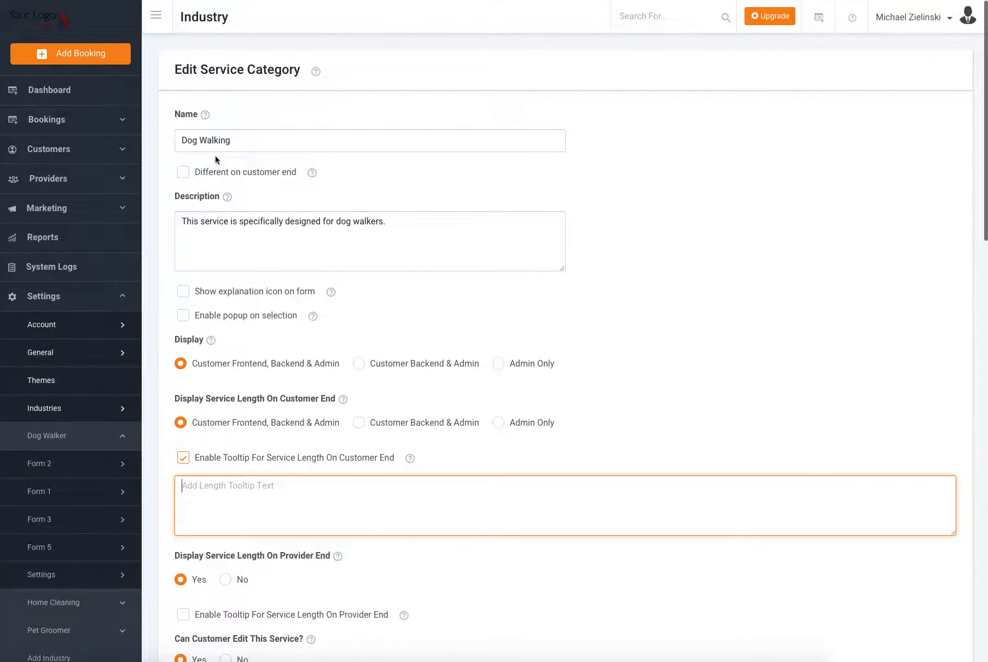
pyautogui.moveTo(79, 474)
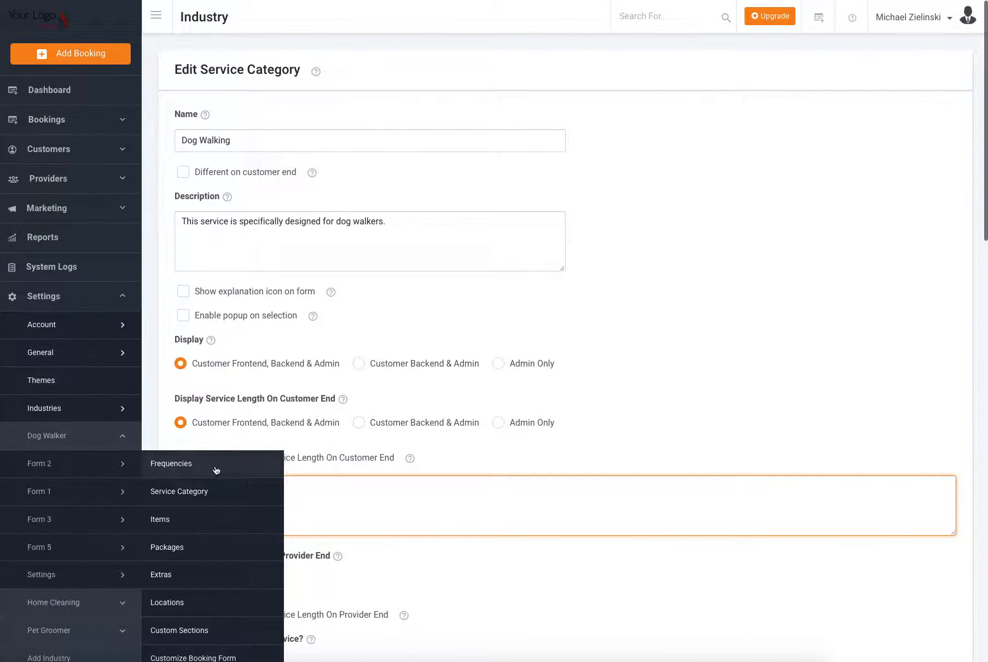
pyautogui.scroll(-1, 353, 480)
pyautogui.write('test')
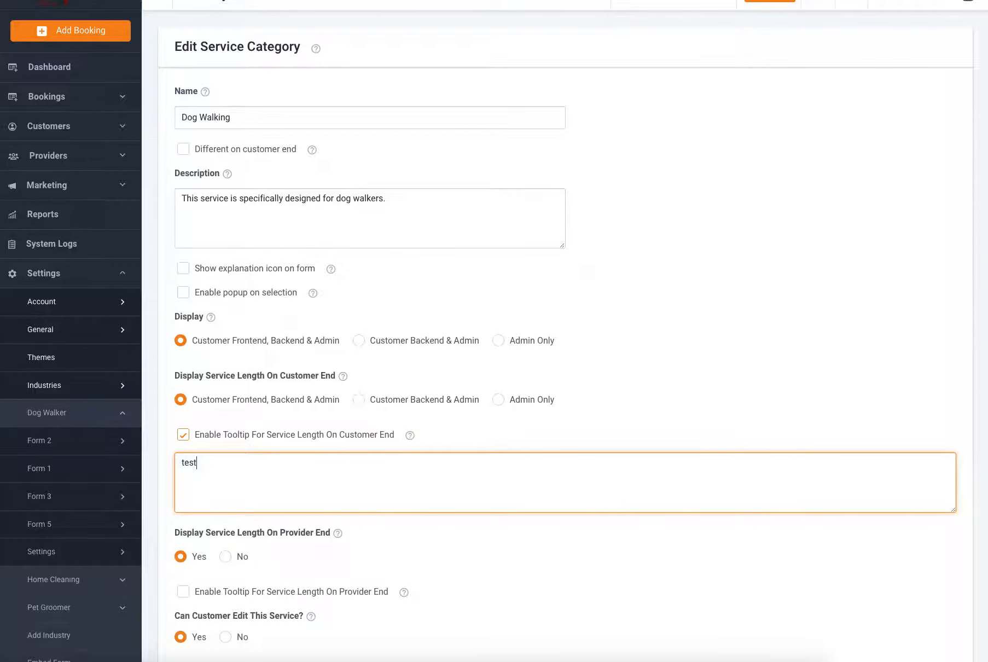
# - Enable the tooltip for service length on the provider end with the text "test", and save the service category
pyautogui.scroll(-2, 377, 488)
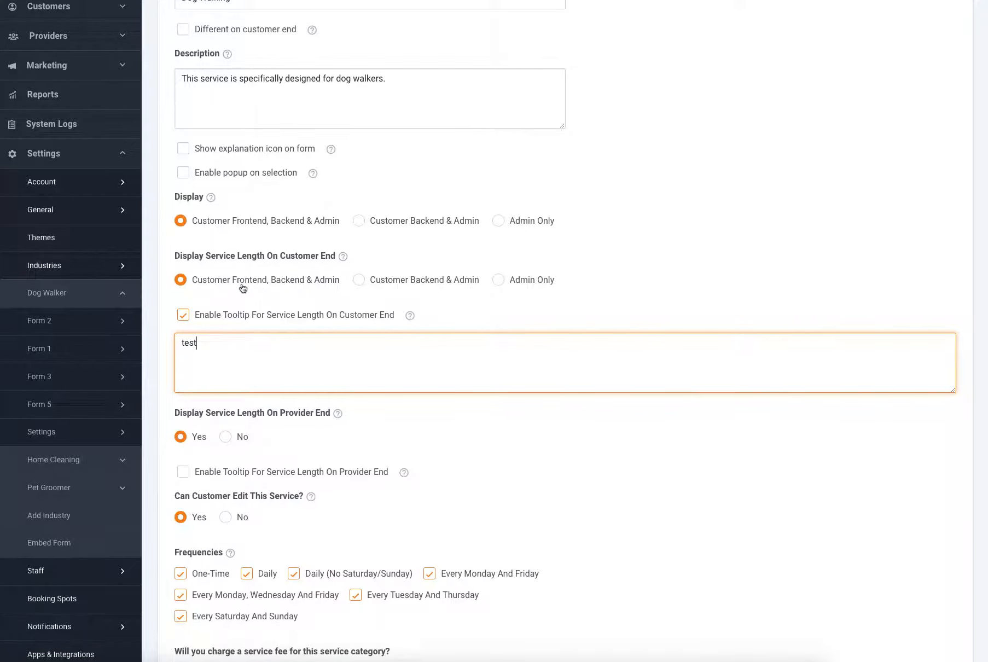
pyautogui.scroll(-2, 242, 287)
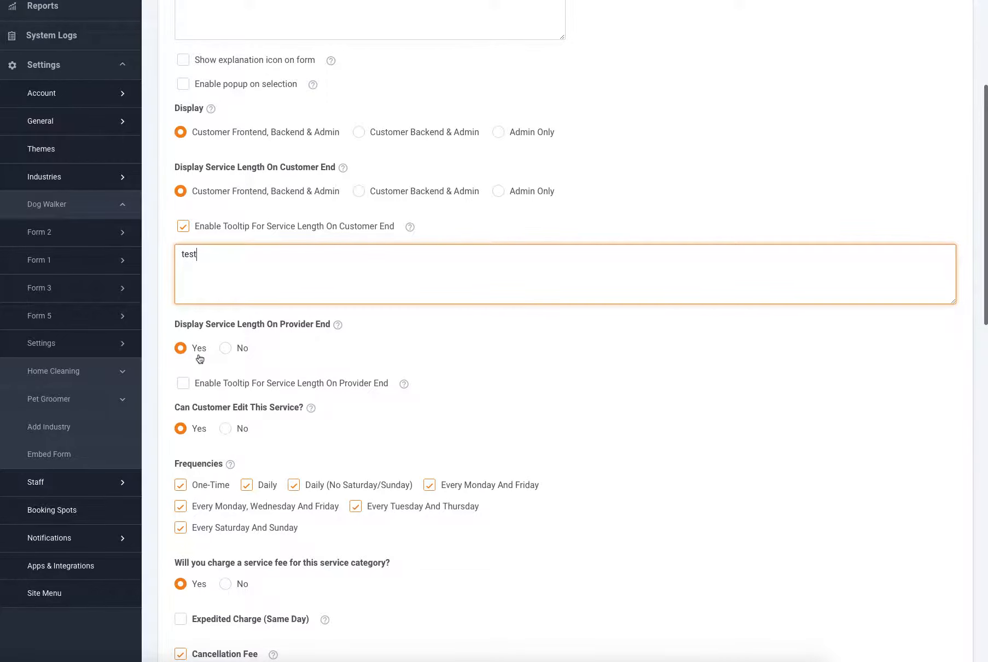
pyautogui.scroll(-1, 200, 359)
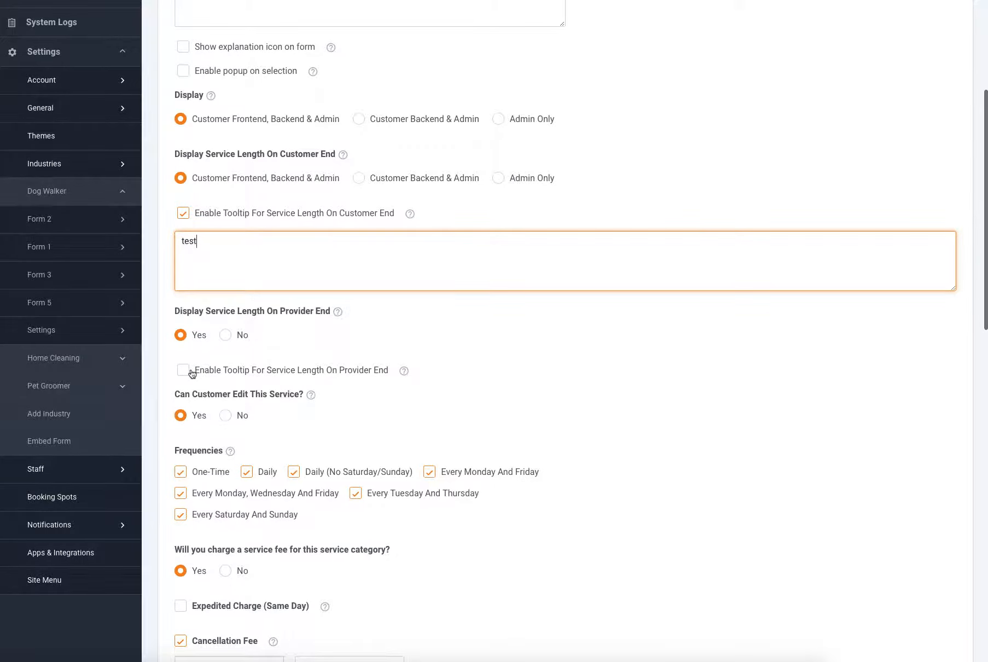
pyautogui.click(191, 371)
pyautogui.click(228, 409)
pyautogui.write('s')
pyautogui.press('BackSpace')
pyautogui.write('test')
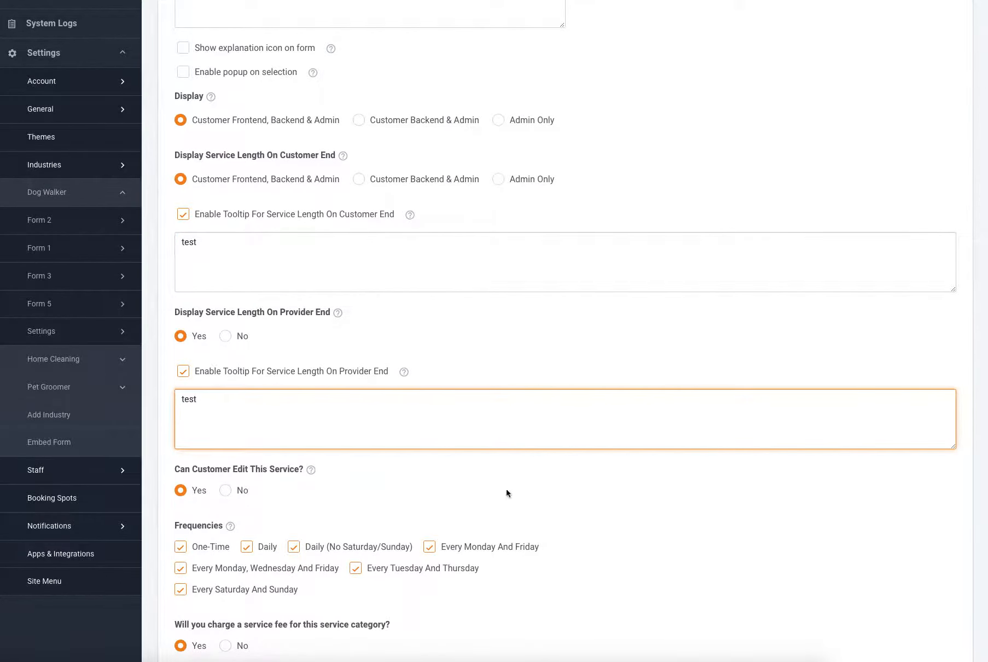
pyautogui.scroll(-15, 786, 507)
pyautogui.click(221, 603)
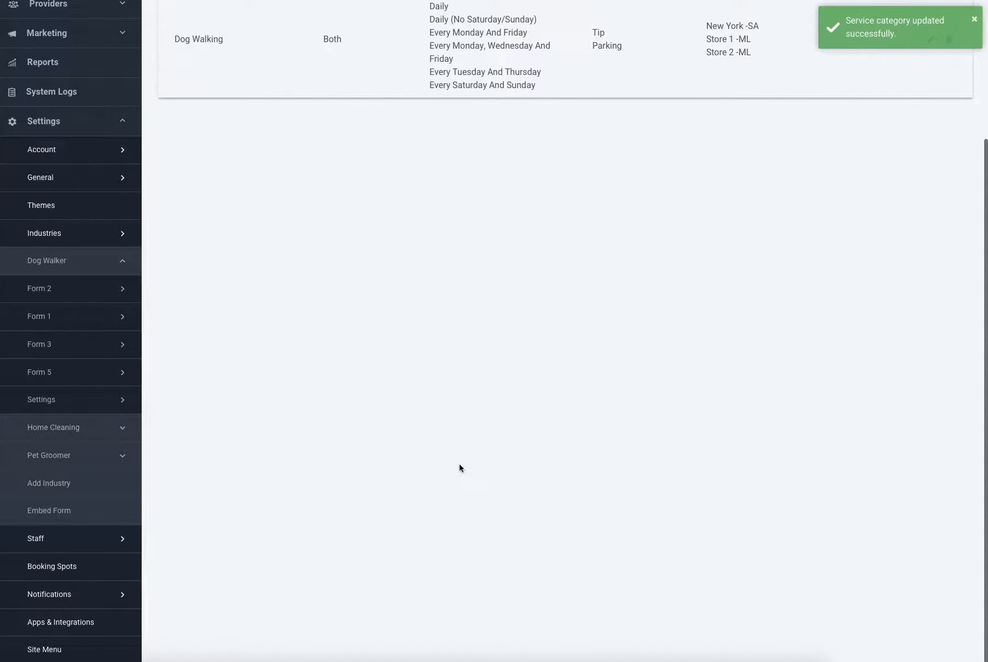
# - Reload the customer booking form, choose Test Form 2 (Packages), and check the length tooltip in the booking summary
pyautogui.rightClick(13, 649)
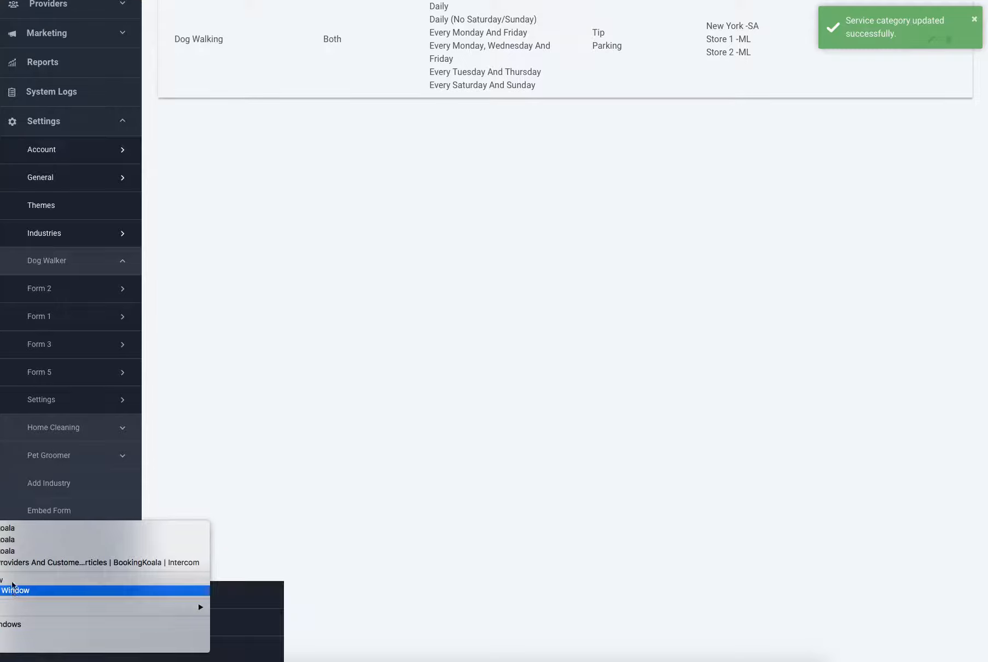
pyautogui.click(8, 551)
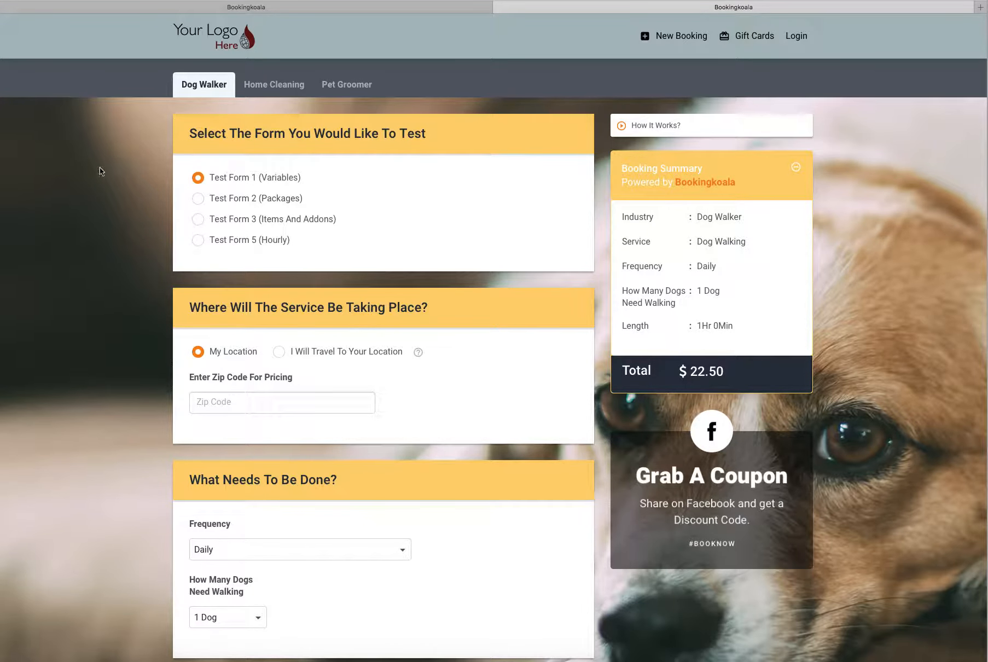
pyautogui.press('super+r')
pyautogui.click(267, 201)
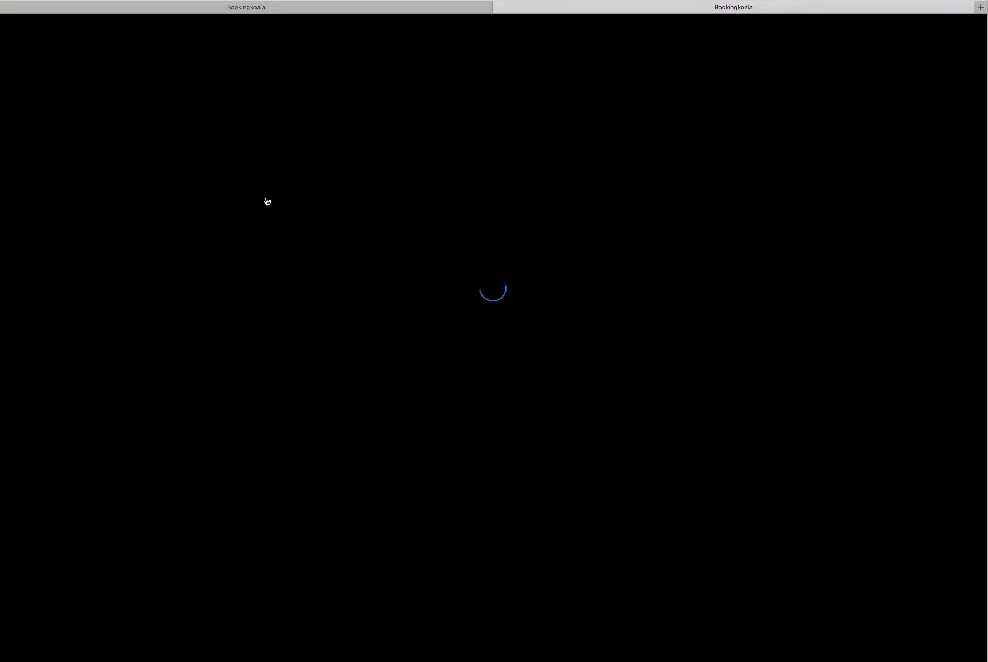
pyautogui.moveTo(727, 261)
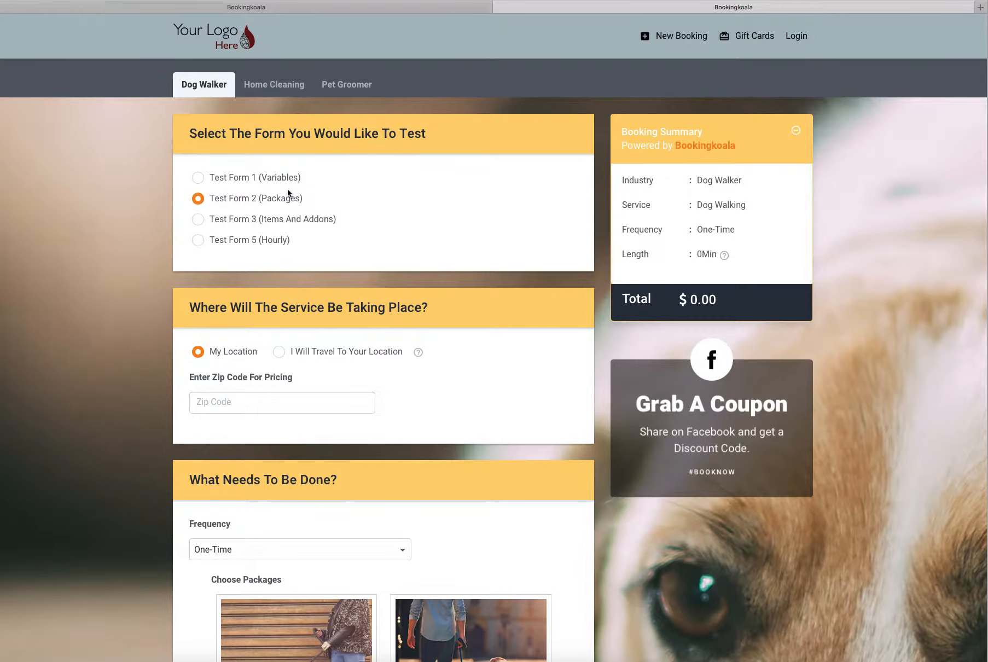
# - Reload the provider dashboard, view the upcoming booking of Monday 08/20/2018, and check its service length tooltip
pyautogui.click(289, 7)
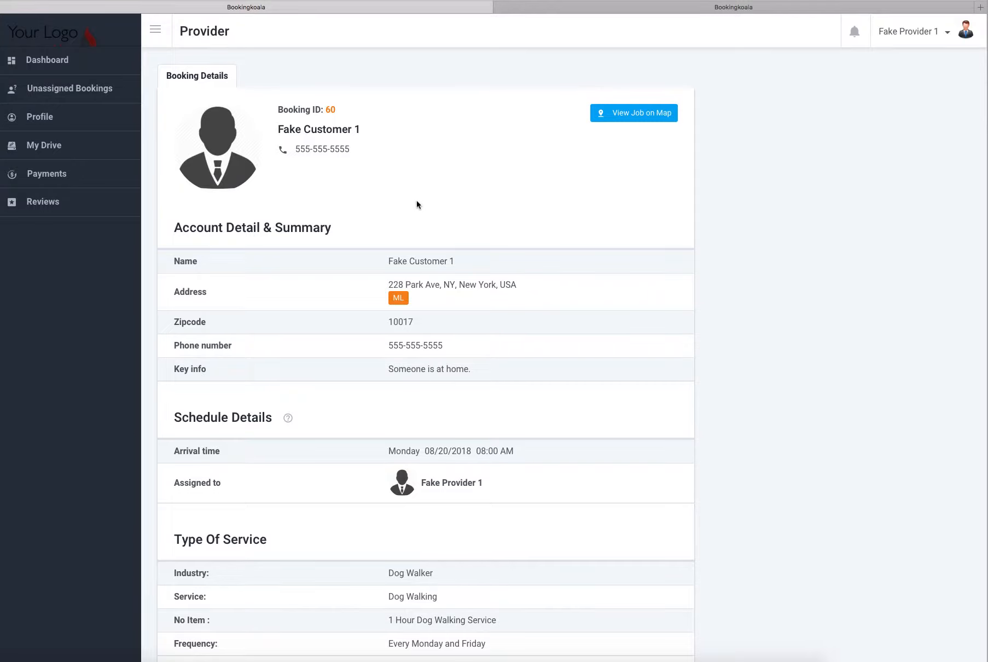
pyautogui.click(74, 62)
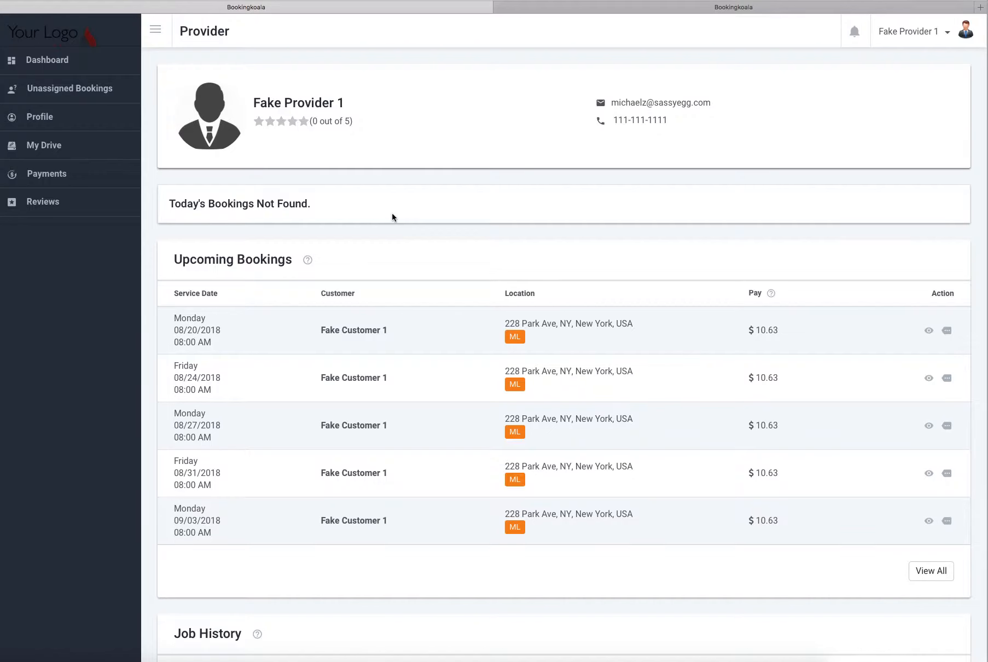
pyautogui.press('super+r')
pyautogui.moveTo(947, 332)
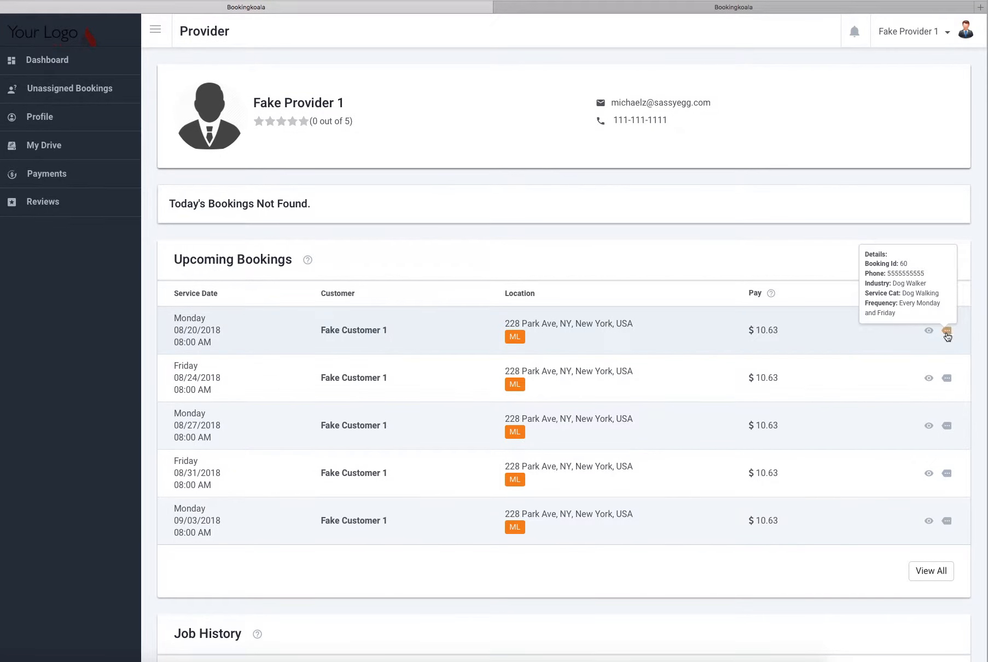
pyautogui.click(929, 331)
pyautogui.scroll(-5, 702, 312)
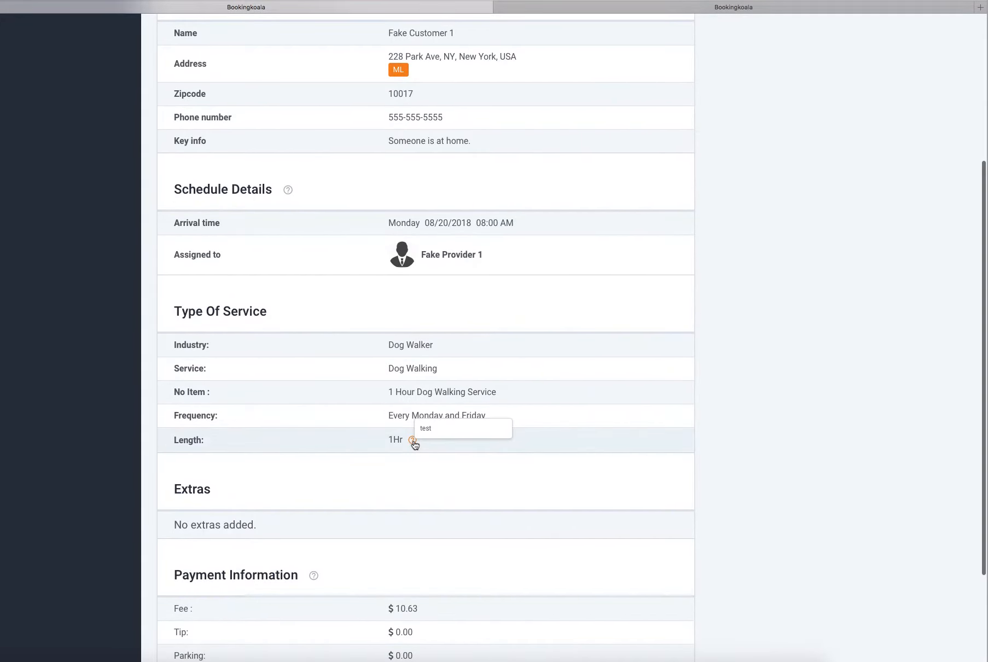
# - Examine the service, length and length tooltip in the booking's Type Of Service section on the provider side
pyautogui.scroll(3, 408, 449)
pyautogui.scroll(3, 407, 451)
pyautogui.scroll(-9, 366, 292)
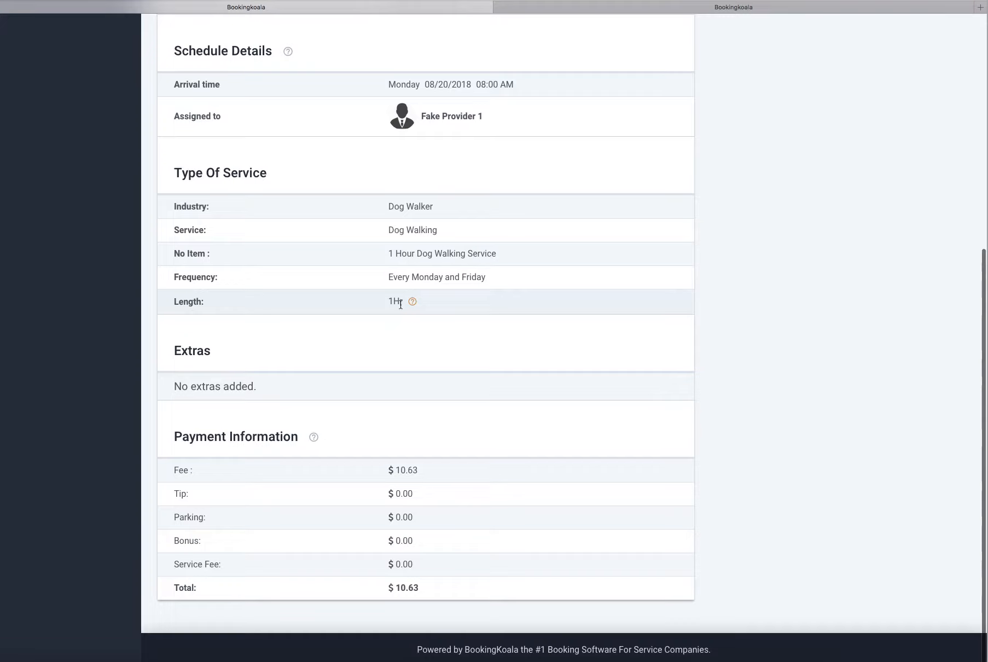
pyautogui.moveTo(404, 303); pyautogui.dragTo(389, 305)
pyautogui.click(374, 316)
pyautogui.moveTo(415, 306)
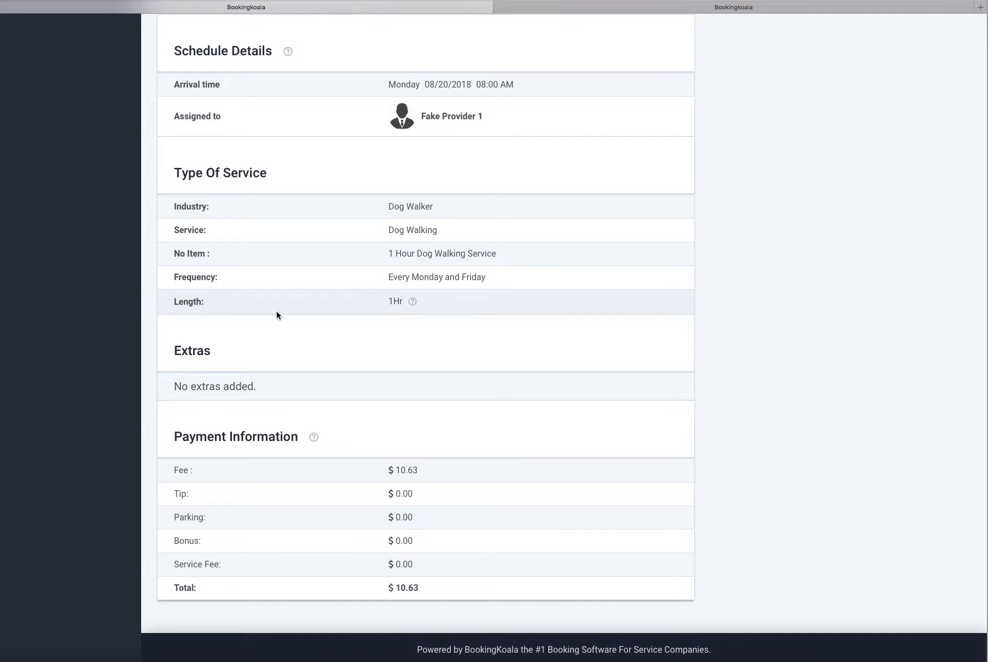
pyautogui.moveTo(388, 231); pyautogui.dragTo(445, 231)
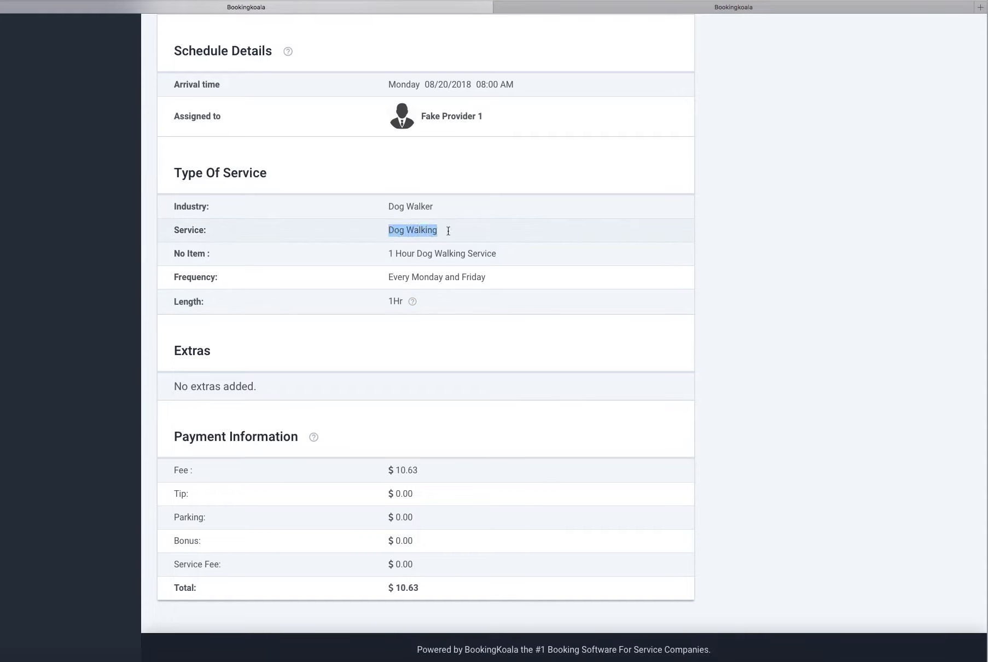
pyautogui.click(426, 320)
pyautogui.moveTo(415, 306)
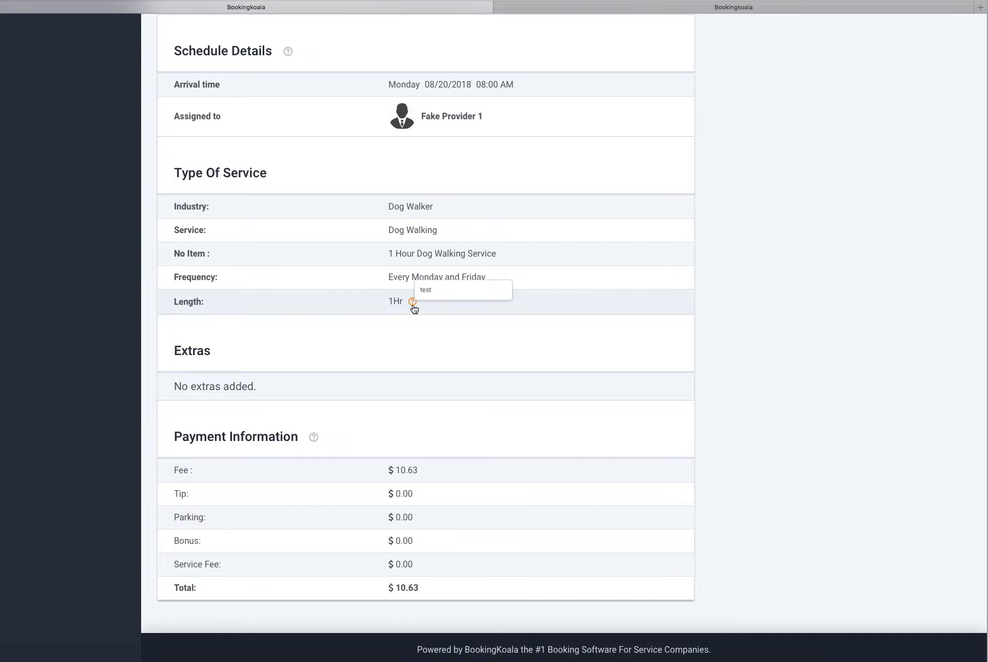
pyautogui.scroll(1, 394, 345)
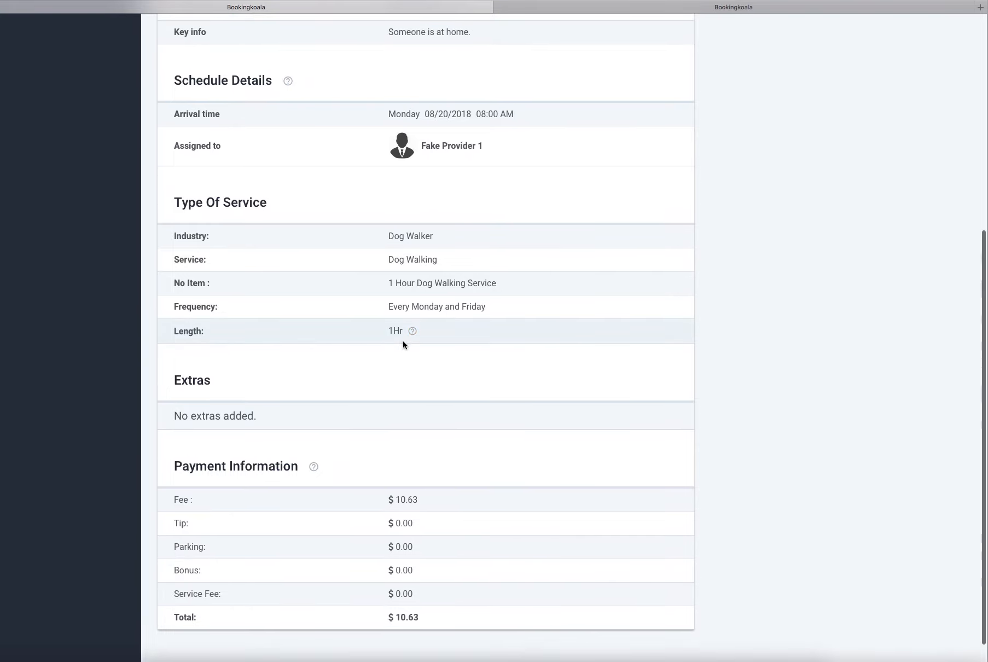
pyautogui.scroll(1, 432, 353)
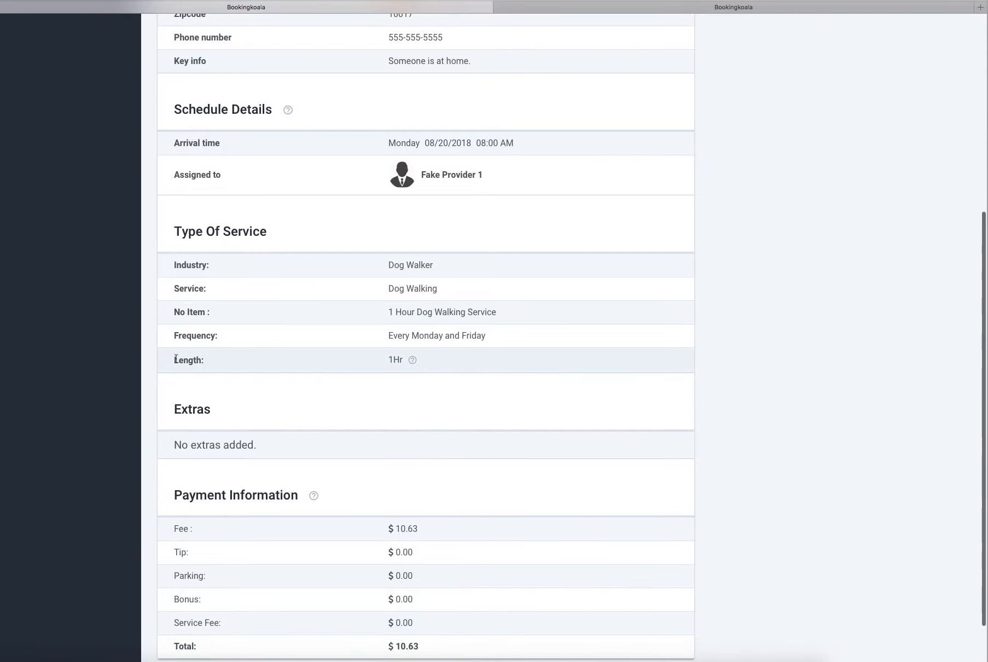
pyautogui.scroll(1, 197, 363)
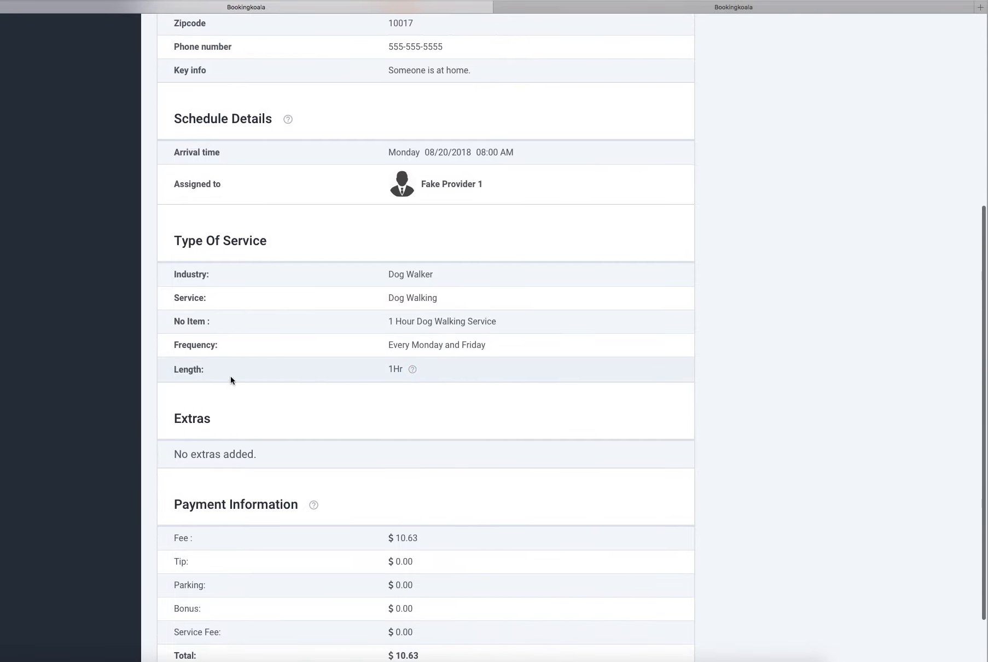